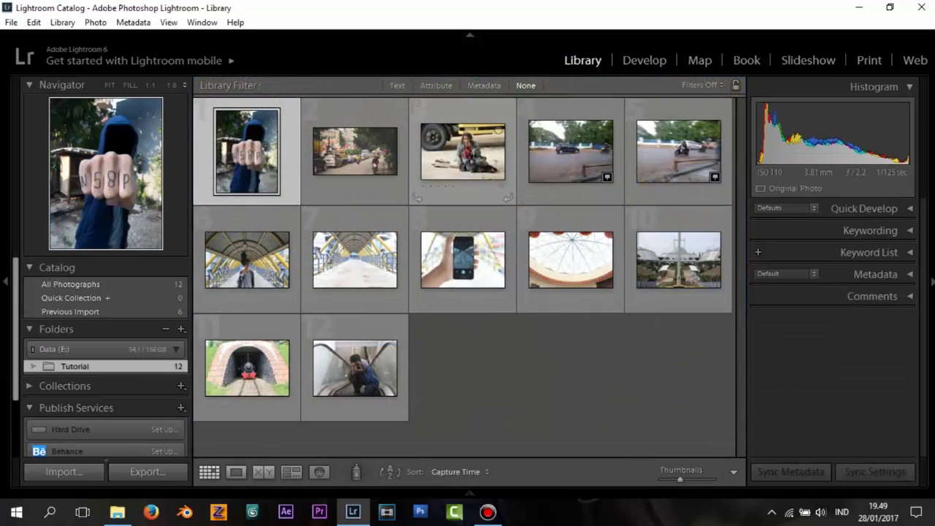
Step: Select the third photo, the man seated beside a truck wheel, and open it in Develop
{"action": "left_click", "coordinate": [439, 146]}
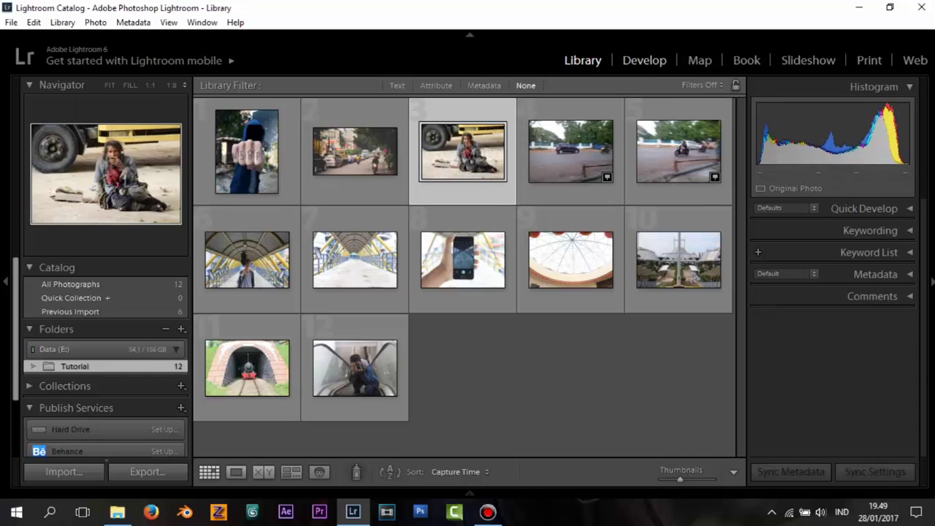
{"action": "key", "text": "d"}
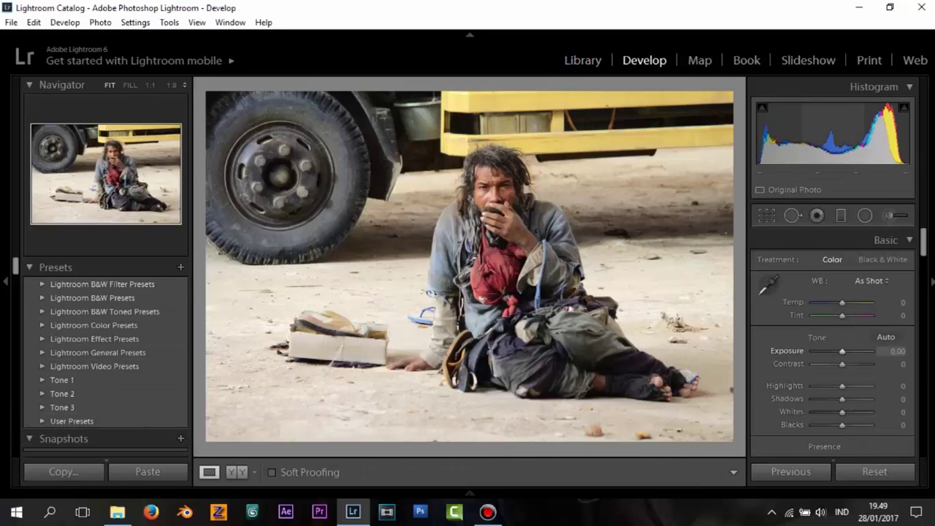
Step: Set Exposure −0.95, Contrast +36, Highlights +50, Shadows +52, Whites −31 and Blacks +26
{"action": "left_click_drag", "start_coordinate": [842, 352], "coordinate": [860, 386]}
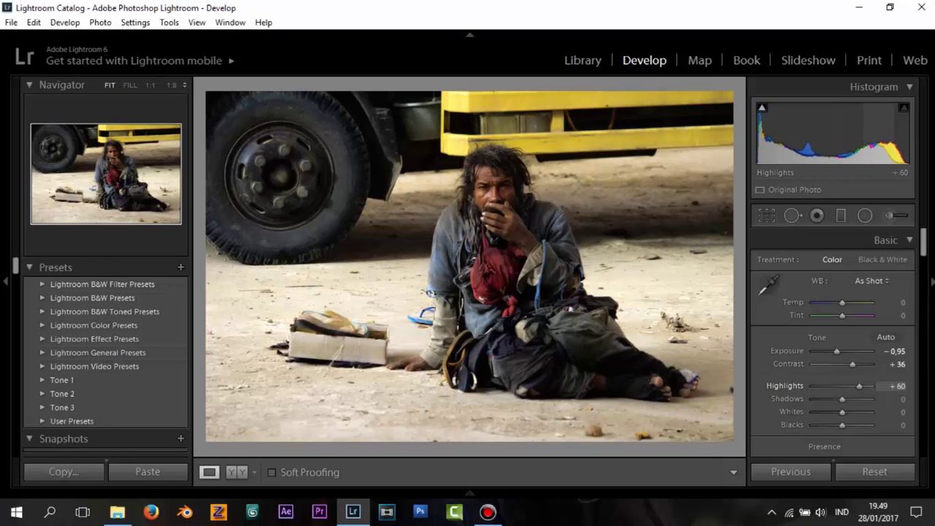
{"action": "left_click_drag", "start_coordinate": [860, 386], "coordinate": [858, 399]}
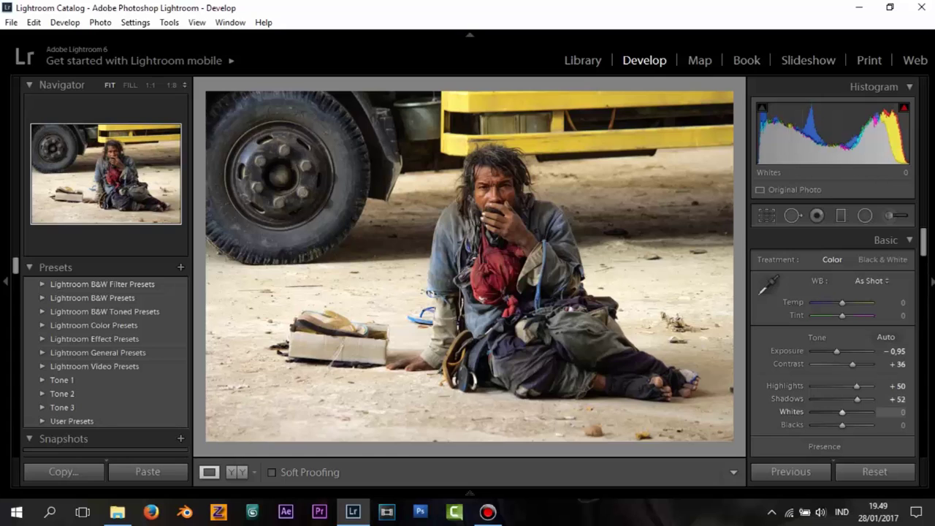
{"action": "mouse_move", "coordinate": [843, 412]}
{"action": "left_mouse_down"}
{"action": "mouse_move", "coordinate": [852, 412]}
{"action": "mouse_move", "coordinate": [834, 413]}
{"action": "mouse_move", "coordinate": [850, 425]}
{"action": "left_mouse_up"}
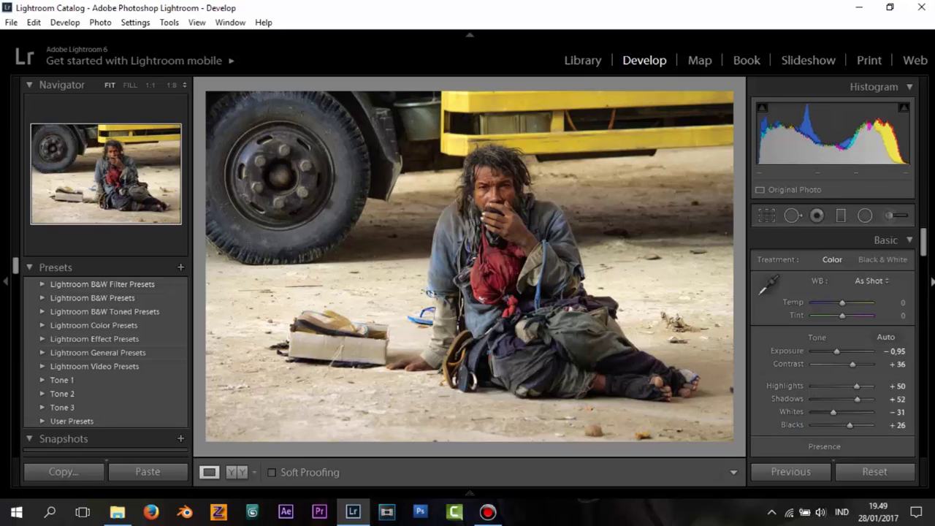
Step: Raise Presence Clarity to +67 and Vibrance to +40, leaving Saturation at 0
{"action": "scroll", "coordinate": [833, 344], "scroll_direction": "down", "scroll_amount": 1}
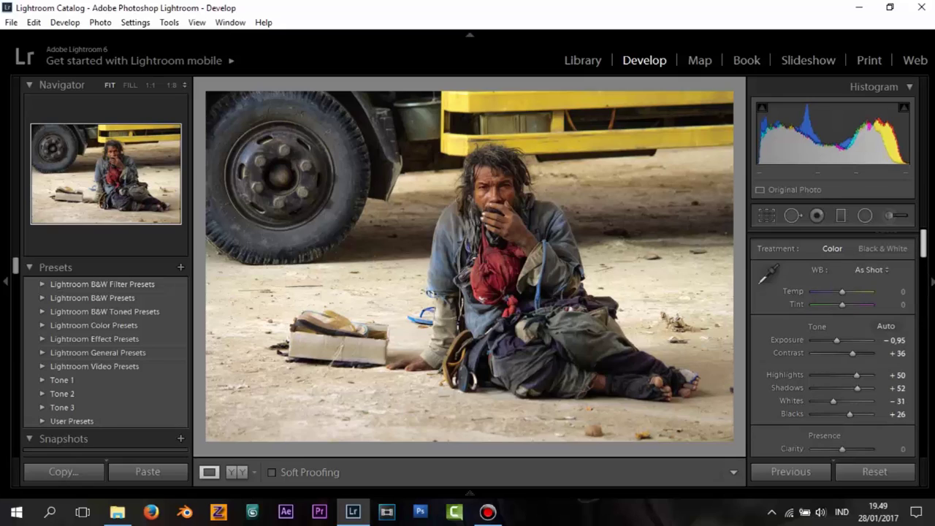
{"action": "scroll", "coordinate": [833, 343], "scroll_direction": "down", "scroll_amount": 1}
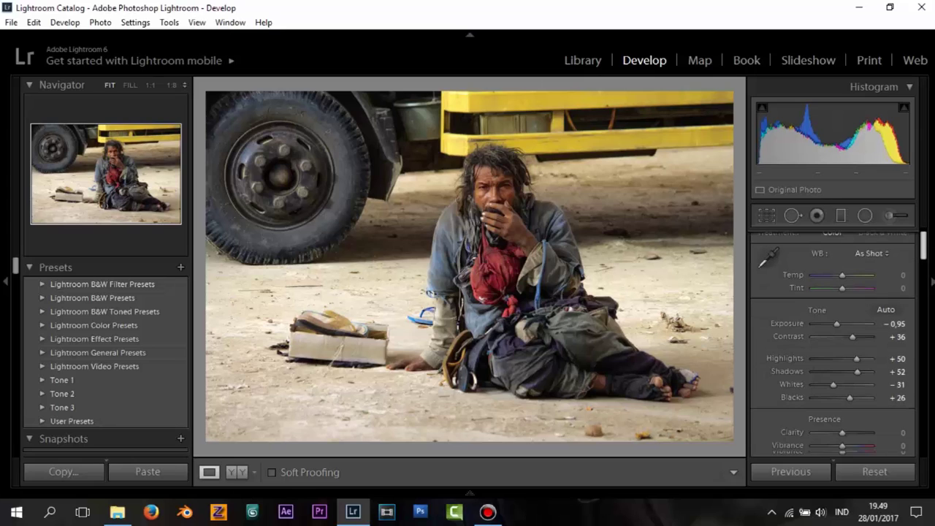
{"action": "scroll", "coordinate": [833, 344], "scroll_direction": "down", "scroll_amount": 2}
{"action": "scroll", "coordinate": [834, 344], "scroll_direction": "down", "scroll_amount": 1}
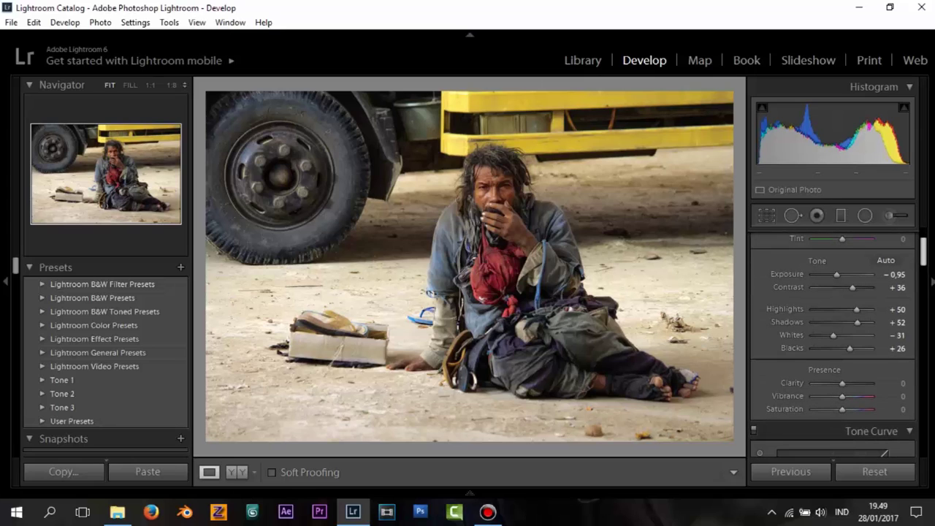
{"action": "scroll", "coordinate": [833, 343], "scroll_direction": "down", "scroll_amount": 2}
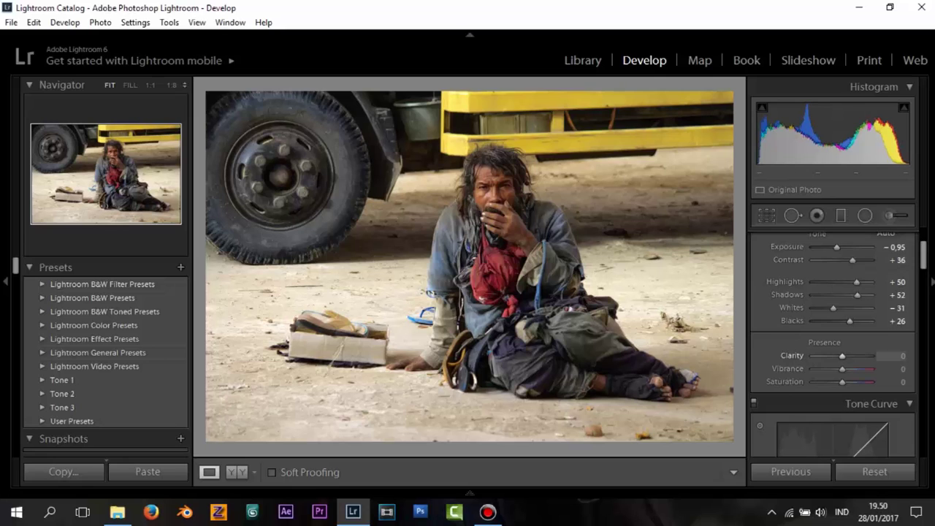
{"action": "left_click_drag", "start_coordinate": [843, 356], "coordinate": [862, 356]}
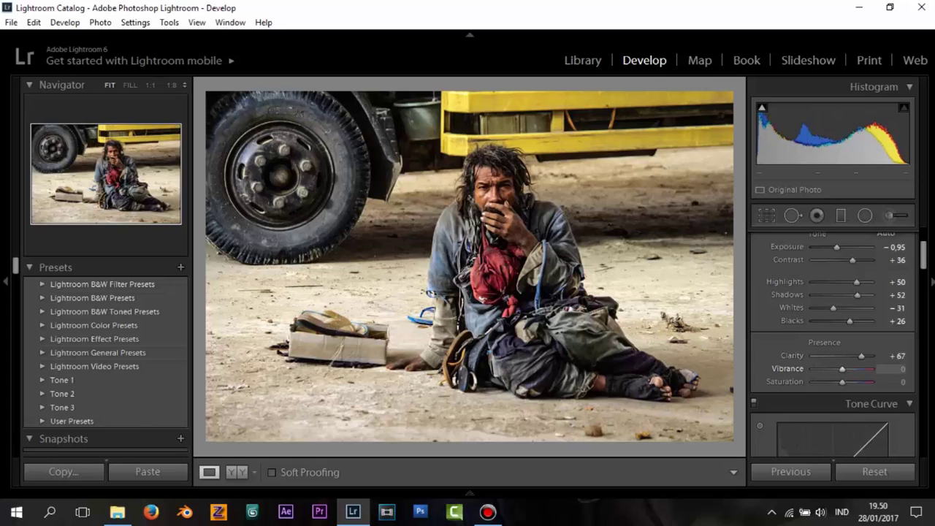
{"action": "left_click_drag", "start_coordinate": [842, 368], "coordinate": [840, 369]}
{"action": "left_click_drag", "start_coordinate": [840, 368], "coordinate": [856, 369]}
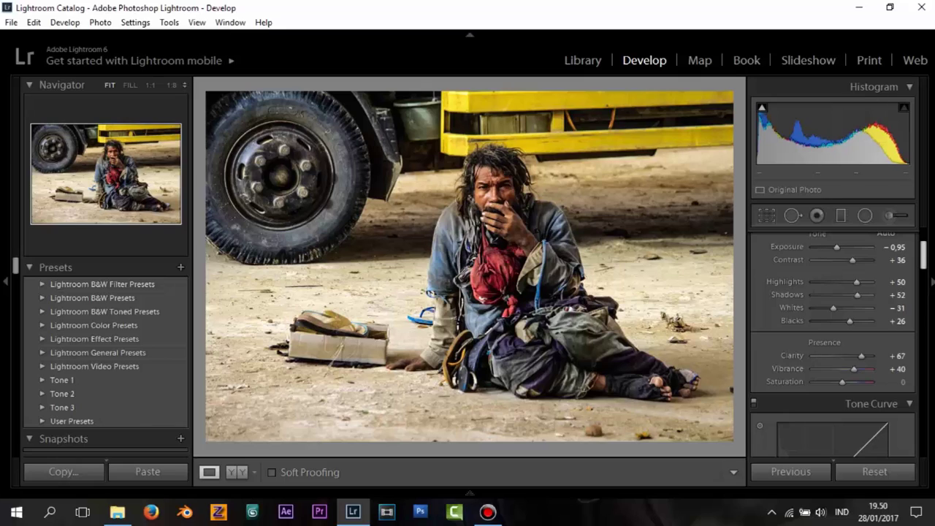
Step: Pull the Tone Curve's Lights region down to −64
{"action": "scroll", "coordinate": [833, 343], "scroll_direction": "down", "scroll_amount": 2}
{"action": "scroll", "coordinate": [833, 344], "scroll_direction": "down", "scroll_amount": 2}
{"action": "scroll", "coordinate": [833, 344], "scroll_direction": "down", "scroll_amount": 2}
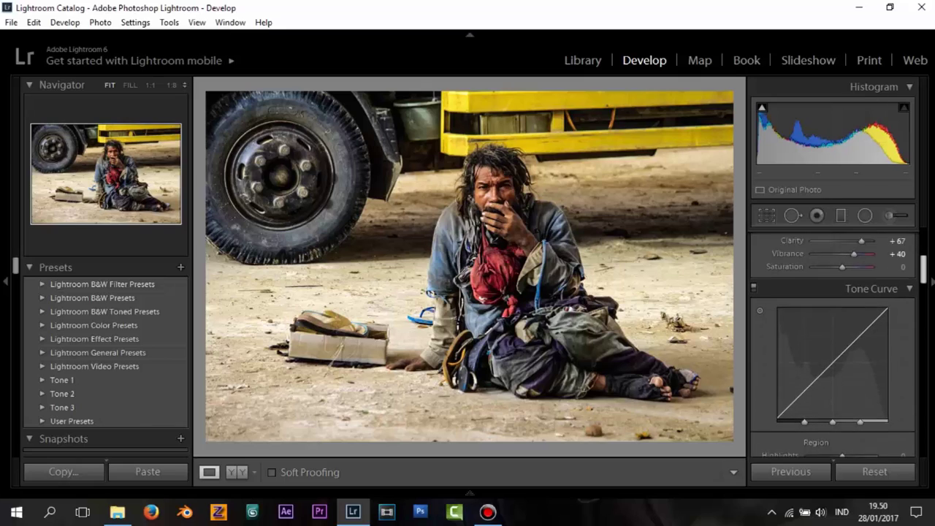
{"action": "scroll", "coordinate": [833, 343], "scroll_direction": "down", "scroll_amount": 2}
{"action": "scroll", "coordinate": [834, 344], "scroll_direction": "down", "scroll_amount": 1}
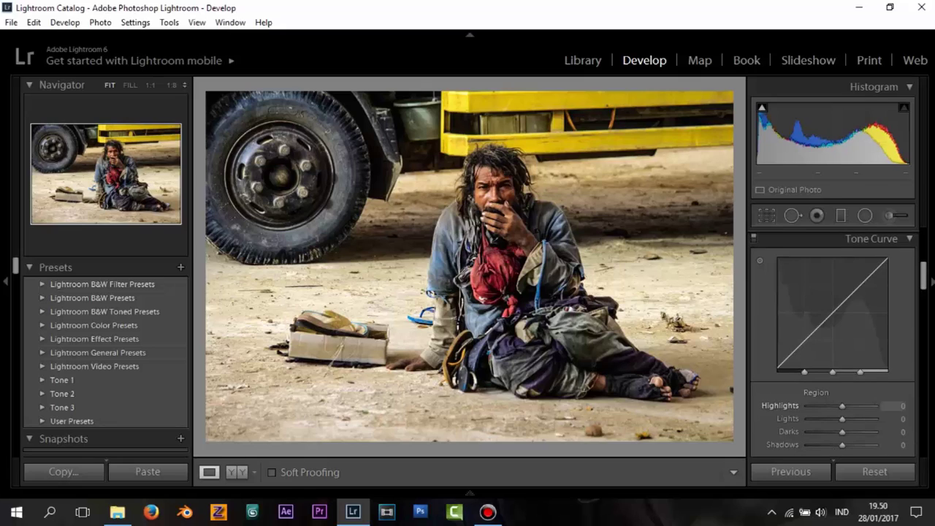
{"action": "mouse_move", "coordinate": [835, 310]}
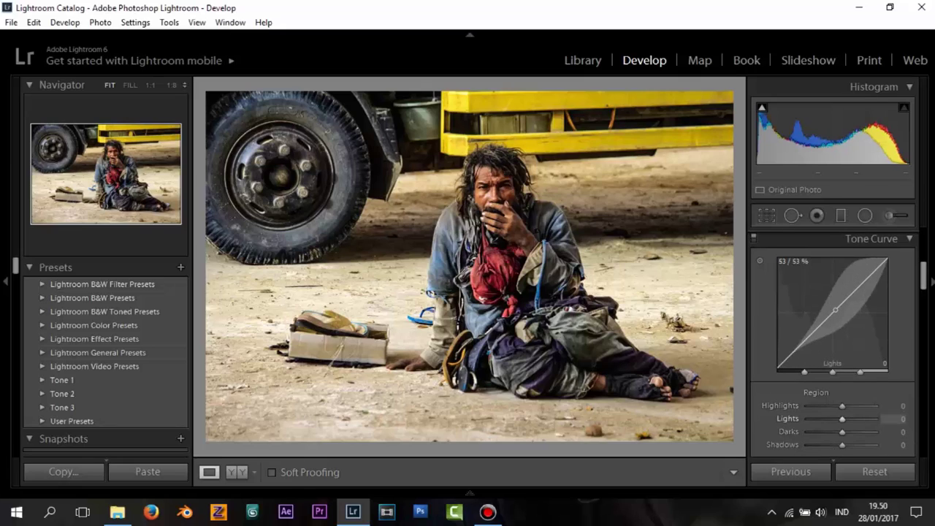
{"action": "left_click_drag", "start_coordinate": [835, 310], "coordinate": [835, 321]}
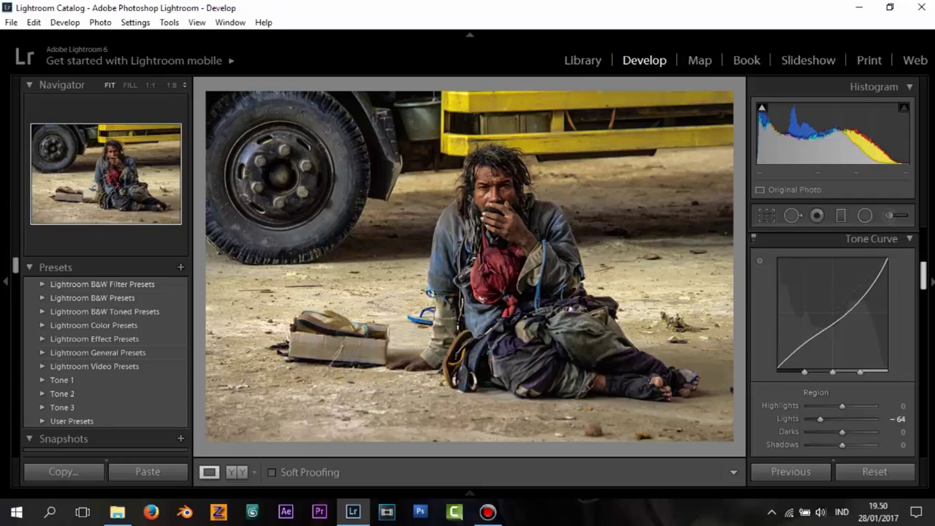
{"action": "scroll", "coordinate": [833, 343], "scroll_direction": "down", "scroll_amount": 3}
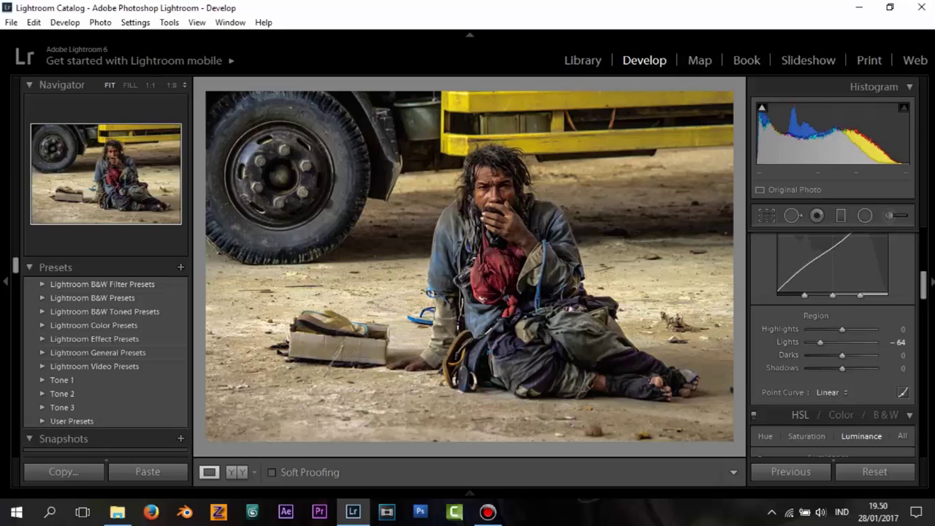
{"action": "scroll", "coordinate": [833, 343], "scroll_direction": "down", "scroll_amount": 3}
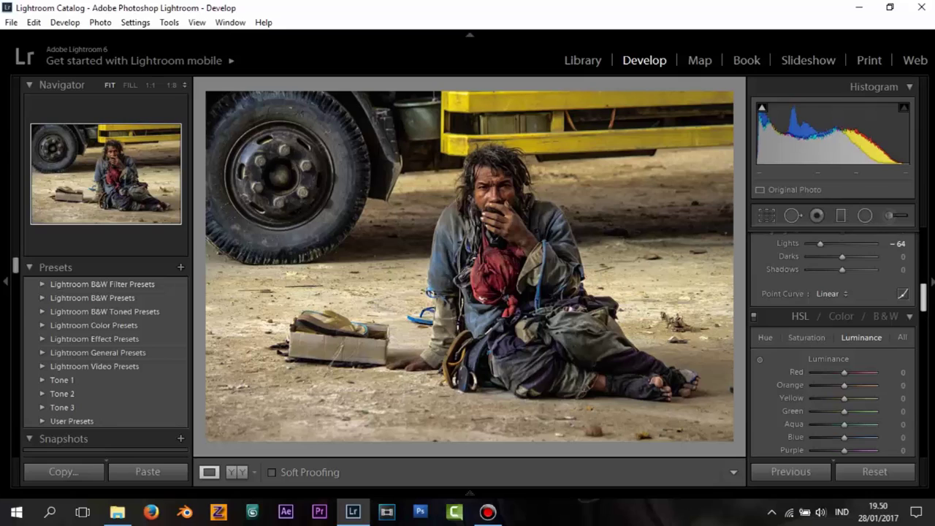
Step: Set HSL Saturation to Red +31, Orange +42, and −100 for every other colour
{"action": "scroll", "coordinate": [833, 344], "scroll_direction": "down", "scroll_amount": 2}
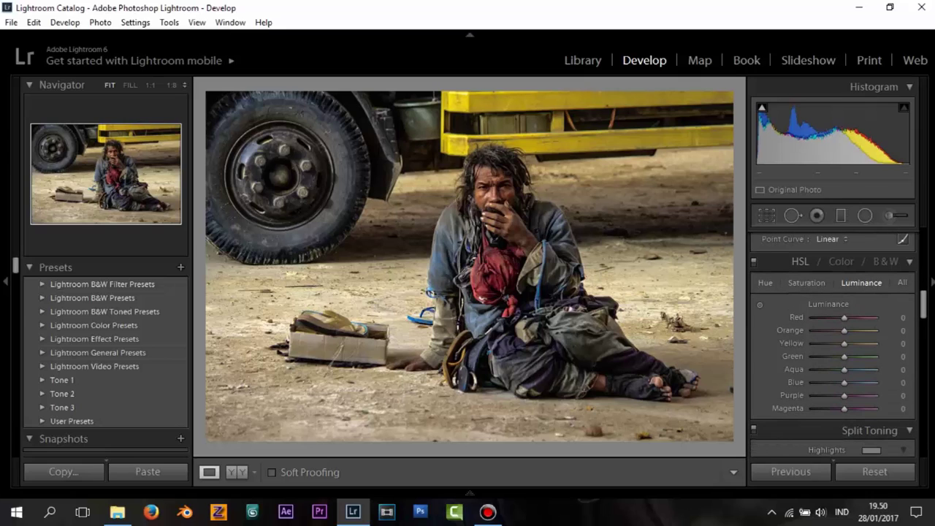
{"action": "left_click", "coordinate": [807, 283]}
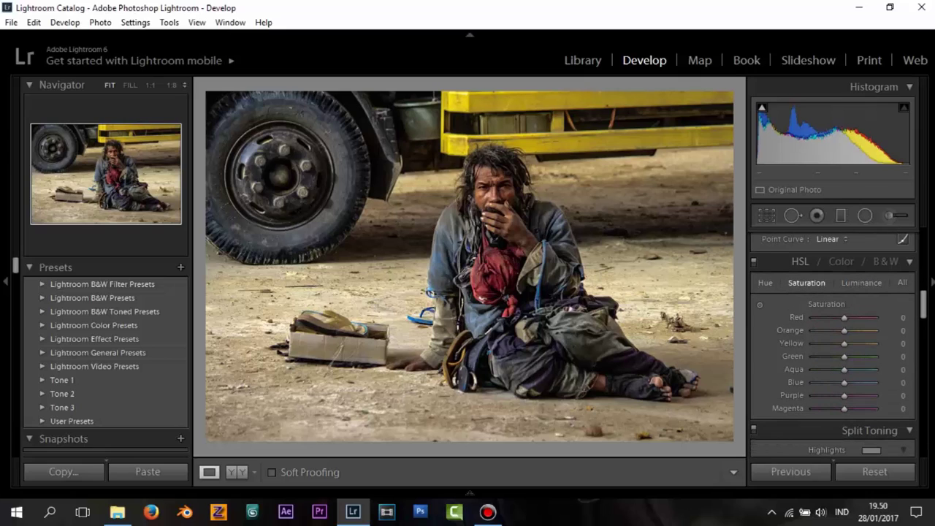
{"action": "mouse_move", "coordinate": [845, 318]}
{"action": "left_mouse_down"}
{"action": "mouse_move", "coordinate": [856, 318]}
{"action": "mouse_move", "coordinate": [862, 330]}
{"action": "mouse_move", "coordinate": [854, 330]}
{"action": "left_mouse_up"}
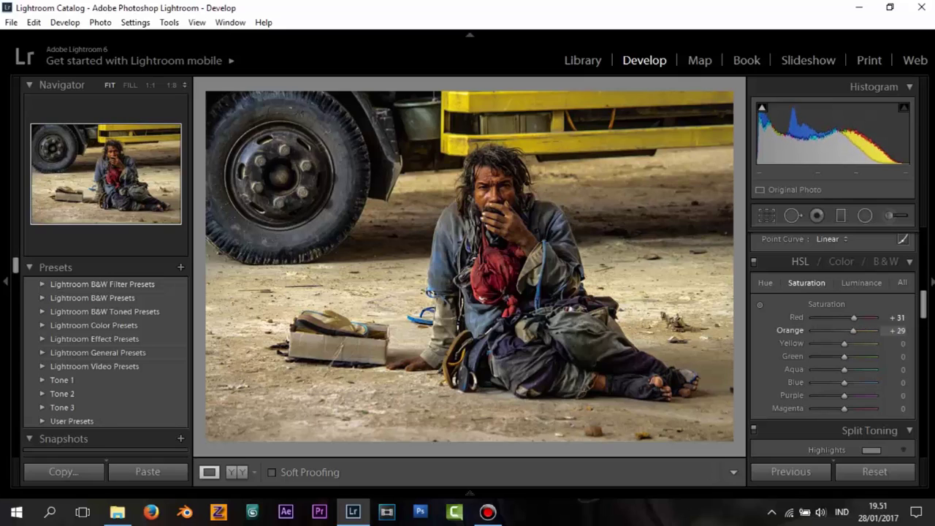
{"action": "mouse_move", "coordinate": [854, 331]}
{"action": "left_mouse_down"}
{"action": "mouse_move", "coordinate": [864, 330]}
{"action": "mouse_move", "coordinate": [814, 344]}
{"action": "left_mouse_up"}
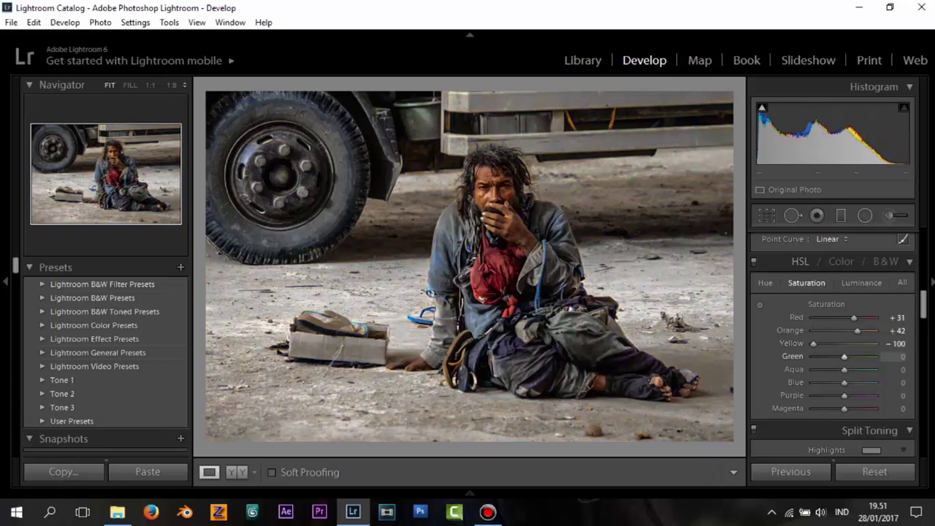
{"action": "left_click_drag", "start_coordinate": [845, 356], "coordinate": [814, 357]}
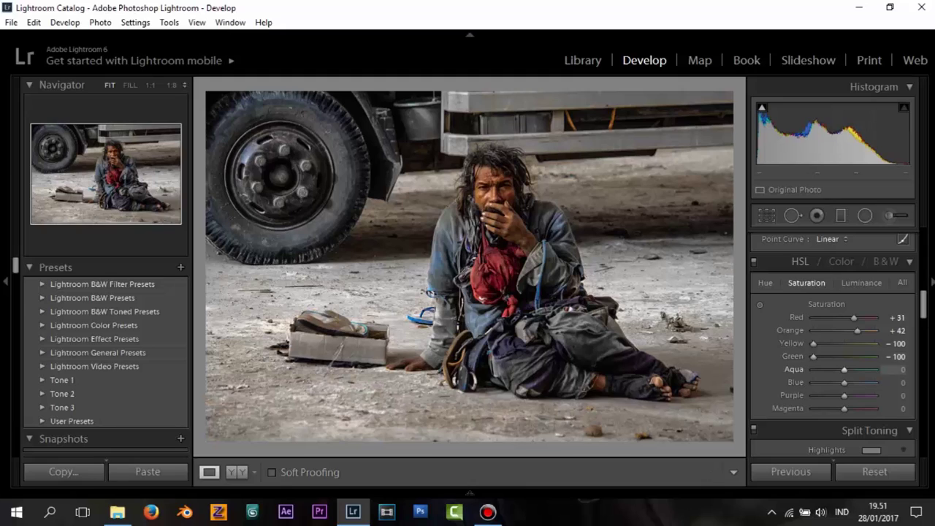
{"action": "mouse_move", "coordinate": [844, 369]}
{"action": "left_mouse_down"}
{"action": "mouse_move", "coordinate": [813, 370]}
{"action": "mouse_move", "coordinate": [843, 383]}
{"action": "mouse_move", "coordinate": [814, 383]}
{"action": "mouse_move", "coordinate": [813, 408]}
{"action": "left_mouse_up"}
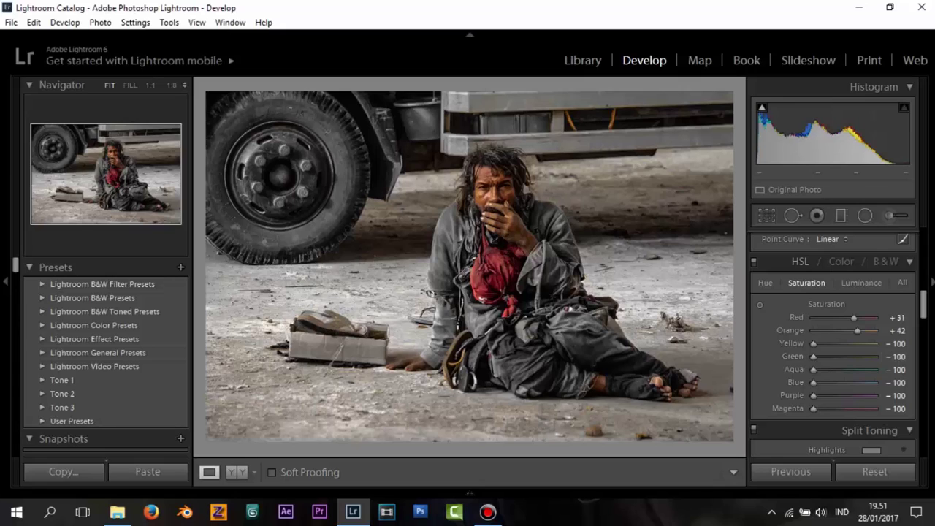
Step: Set HSL Luminance to Red +36, Orange +56 and Yellow +58
{"action": "left_click", "coordinate": [861, 282]}
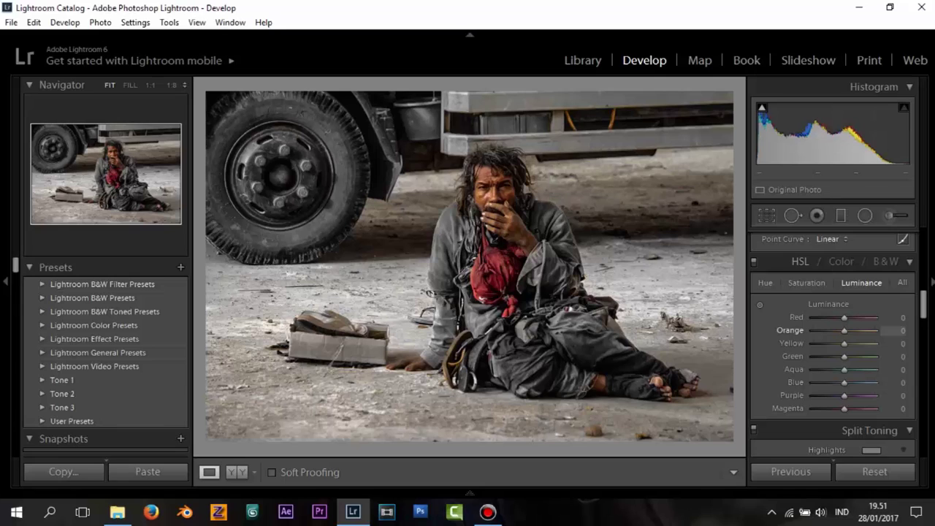
{"action": "left_click_drag", "start_coordinate": [844, 330], "coordinate": [860, 330]}
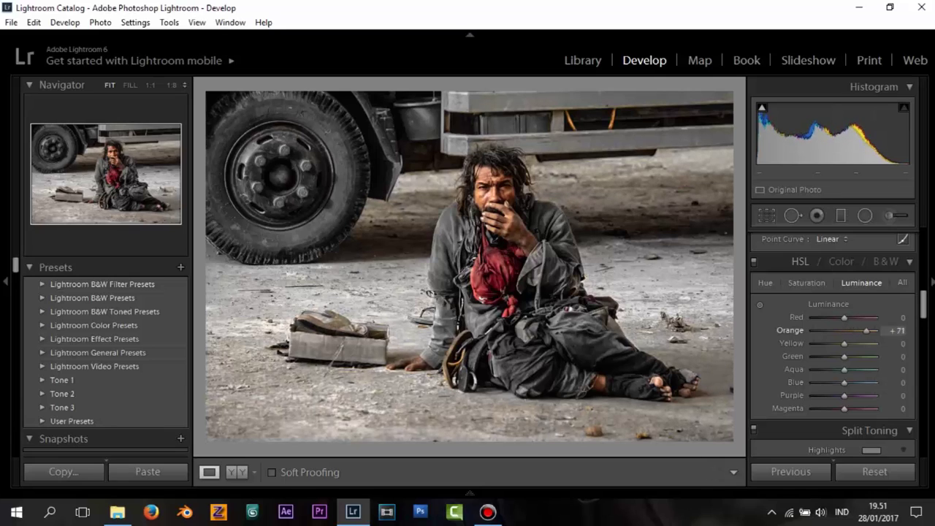
{"action": "left_click_drag", "start_coordinate": [861, 330], "coordinate": [863, 343]}
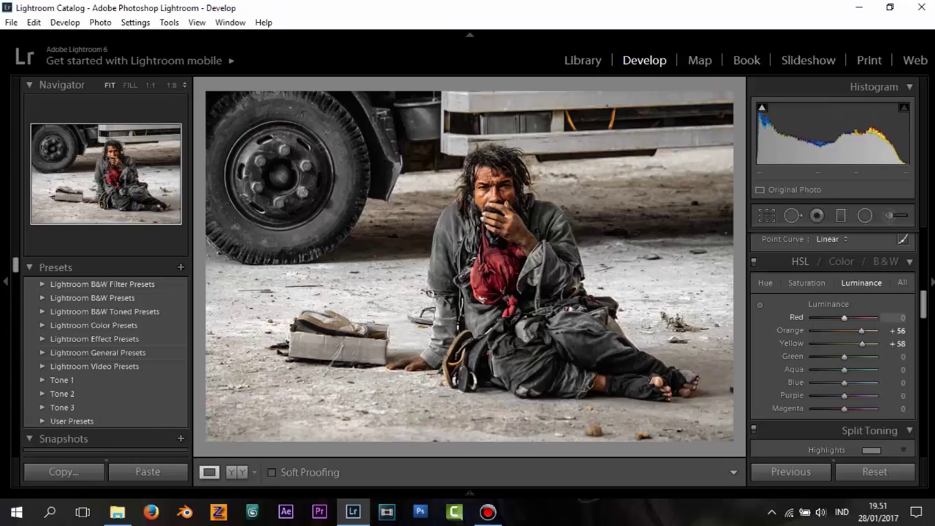
{"action": "left_click_drag", "start_coordinate": [844, 317], "coordinate": [855, 317]}
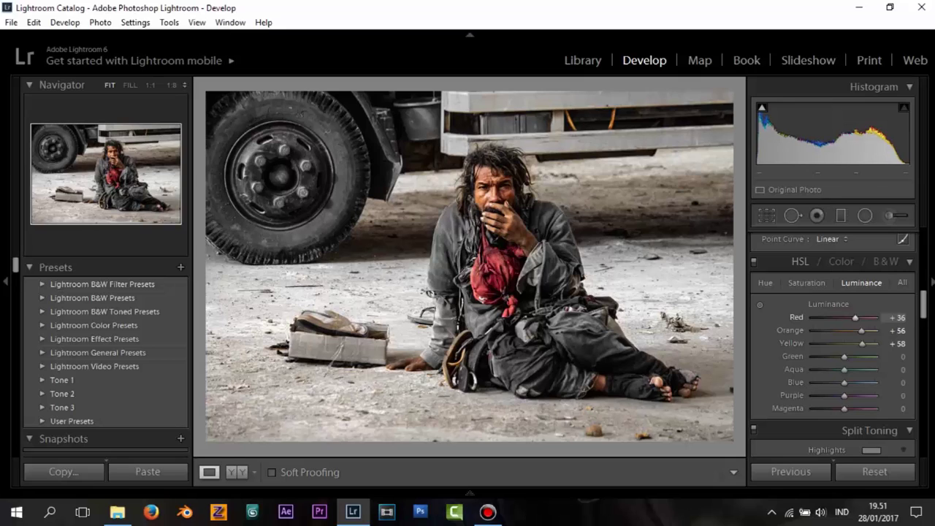
Step: Tint the Split Toning highlights blue with Hue 219 and Saturation 13
{"action": "scroll", "coordinate": [833, 329], "scroll_direction": "down", "scroll_amount": 2}
{"action": "scroll", "coordinate": [834, 329], "scroll_direction": "down", "scroll_amount": 2}
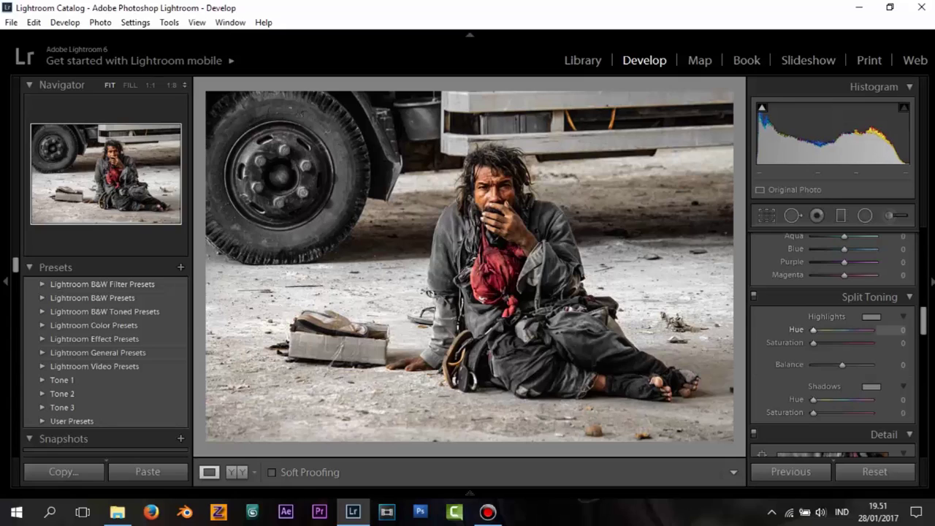
{"action": "left_click_drag", "start_coordinate": [814, 330], "coordinate": [848, 329]}
{"action": "left_click_drag", "start_coordinate": [814, 342], "coordinate": [821, 343]}
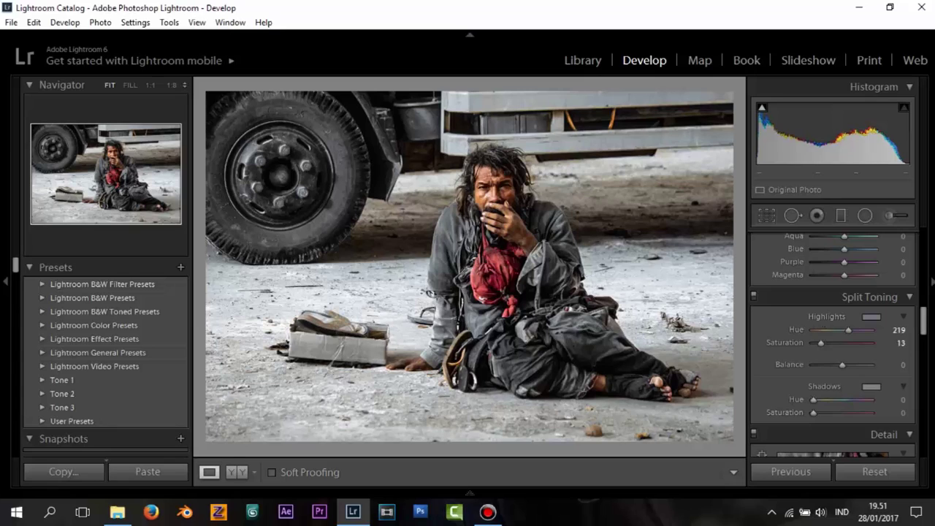
Step: In Detail, set Sharpening Amount to 32 and Luminance Noise Reduction to 29
{"action": "scroll", "coordinate": [833, 343], "scroll_direction": "down", "scroll_amount": 2}
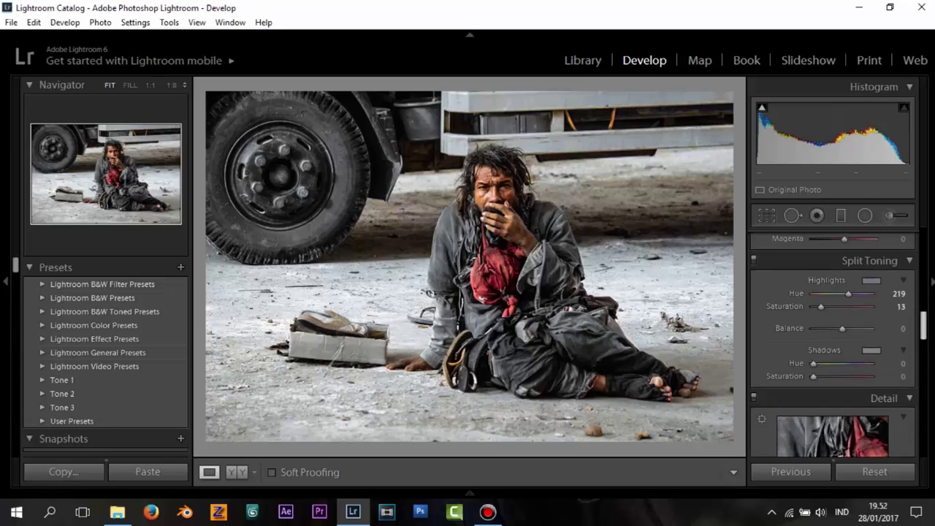
{"action": "scroll", "coordinate": [833, 343], "scroll_direction": "down", "scroll_amount": 3}
{"action": "scroll", "coordinate": [833, 344], "scroll_direction": "down", "scroll_amount": 3}
{"action": "scroll", "coordinate": [833, 344], "scroll_direction": "down", "scroll_amount": 3}
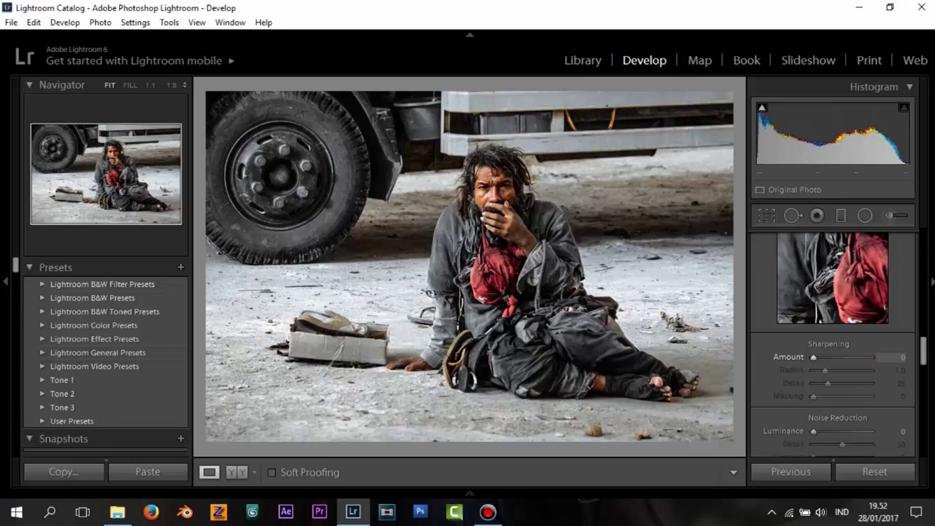
{"action": "left_click_drag", "start_coordinate": [813, 357], "coordinate": [826, 356]}
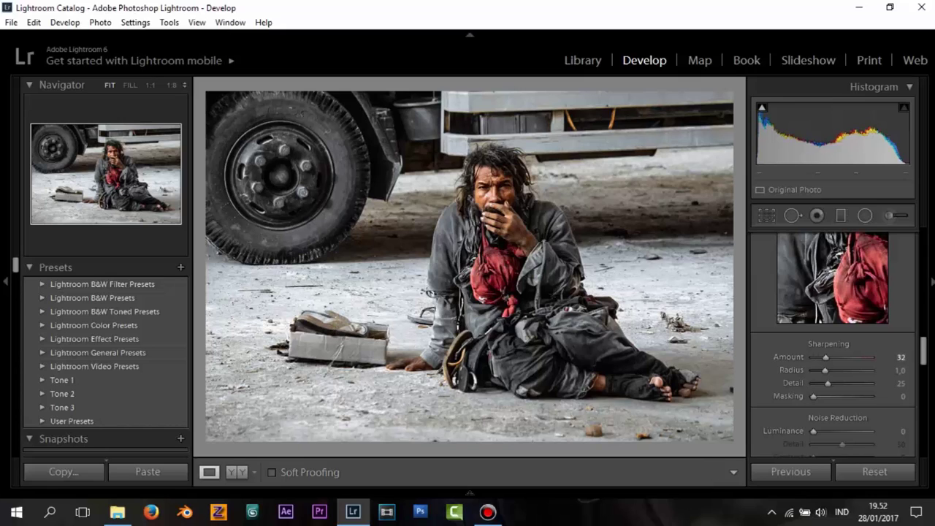
{"action": "scroll", "coordinate": [833, 344], "scroll_direction": "down", "scroll_amount": 2}
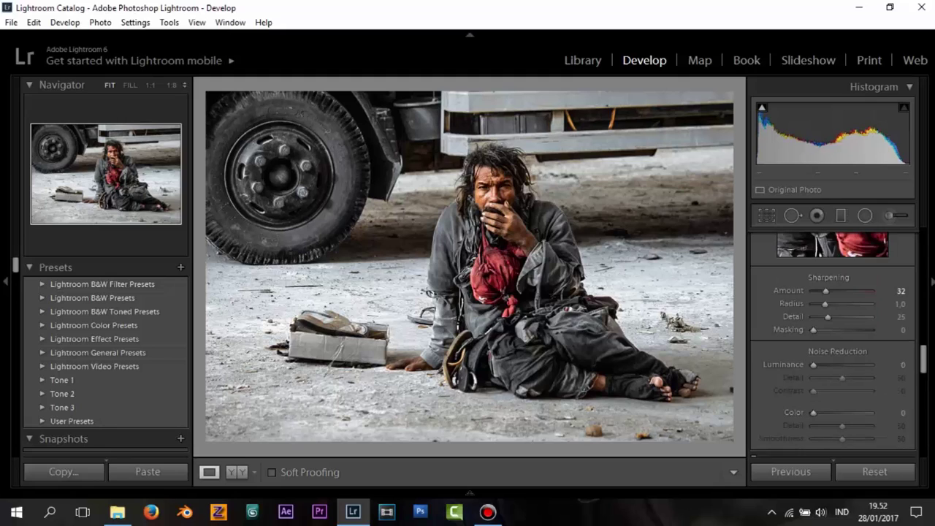
{"action": "left_click_drag", "start_coordinate": [814, 364], "coordinate": [830, 364]}
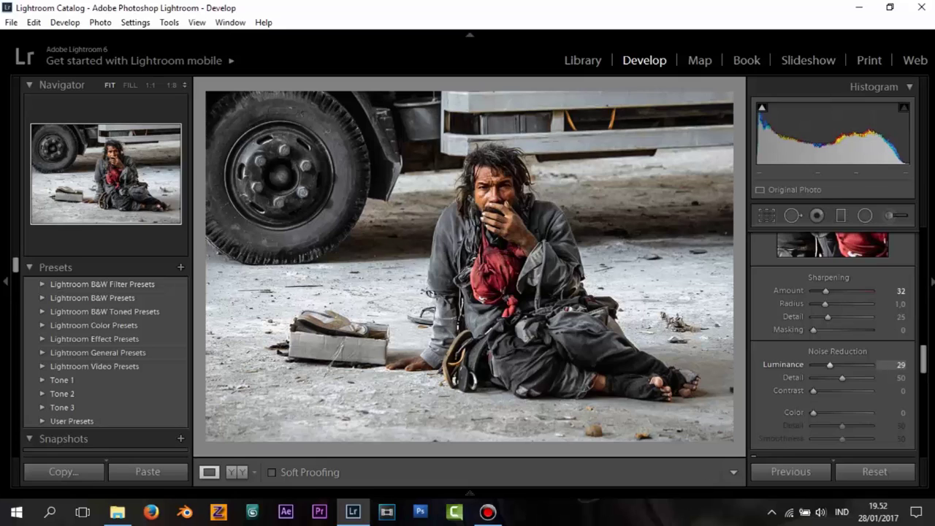
Step: Add a Highlight Priority post-crop vignette with Amount −29
{"action": "scroll", "coordinate": [833, 344], "scroll_direction": "down", "scroll_amount": 2}
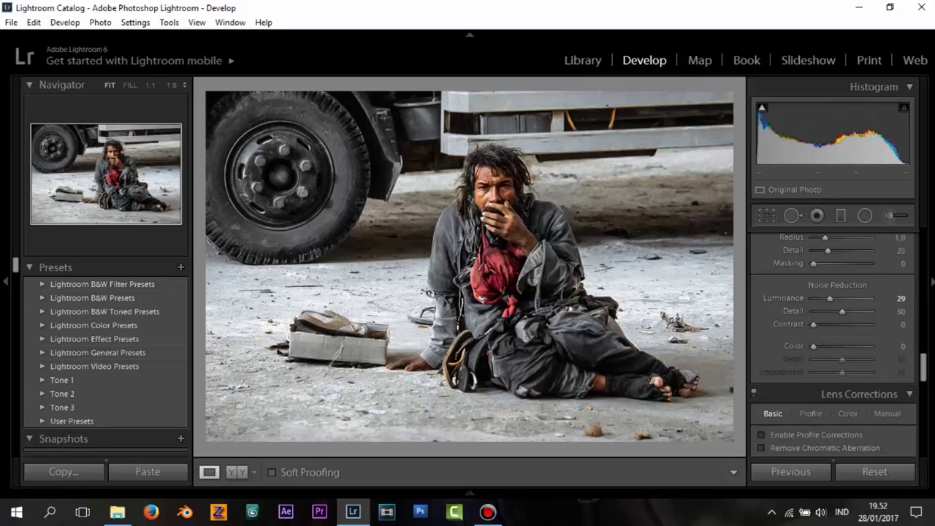
{"action": "scroll", "coordinate": [833, 344], "scroll_direction": "down", "scroll_amount": 2}
{"action": "scroll", "coordinate": [833, 343], "scroll_direction": "down", "scroll_amount": 2}
{"action": "scroll", "coordinate": [833, 344], "scroll_direction": "down", "scroll_amount": 2}
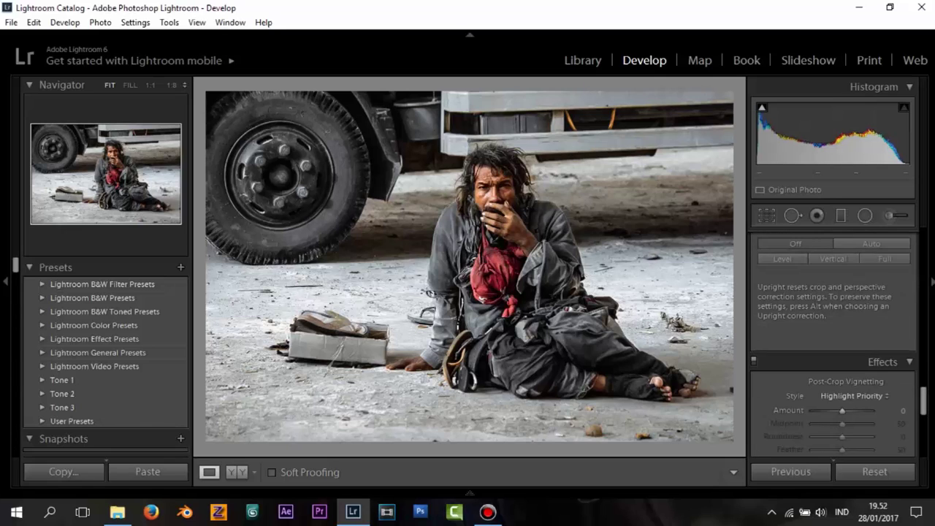
{"action": "scroll", "coordinate": [833, 344], "scroll_direction": "down", "scroll_amount": 2}
{"action": "scroll", "coordinate": [833, 344], "scroll_direction": "down", "scroll_amount": 2}
{"action": "scroll", "coordinate": [833, 344], "scroll_direction": "down", "scroll_amount": 2}
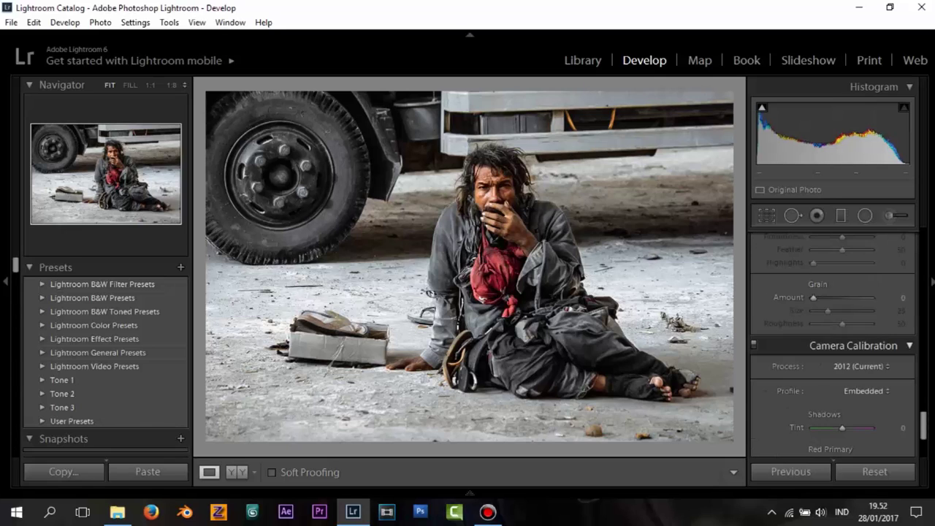
{"action": "scroll", "coordinate": [833, 343], "scroll_direction": "down", "scroll_amount": 2}
{"action": "scroll", "coordinate": [833, 343], "scroll_direction": "up", "scroll_amount": 1}
{"action": "scroll", "coordinate": [833, 343], "scroll_direction": "up", "scroll_amount": 3}
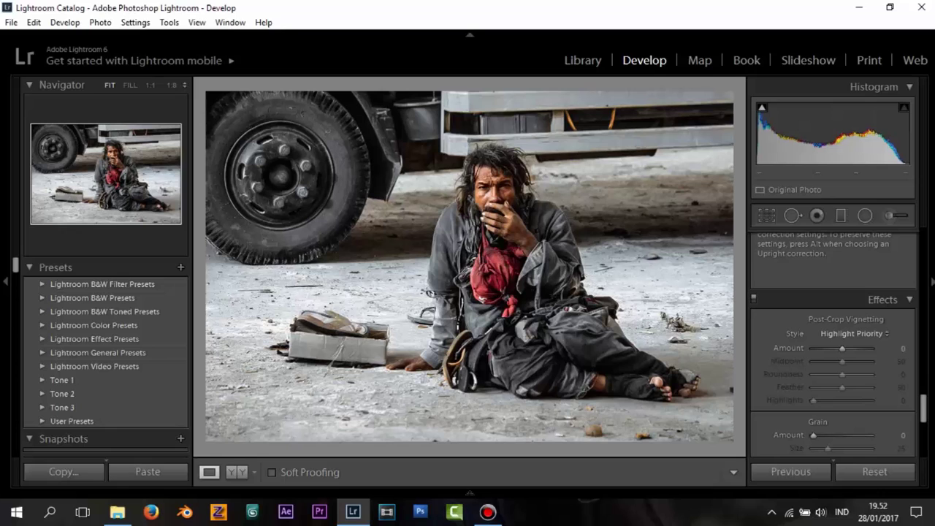
{"action": "left_click_drag", "start_coordinate": [842, 349], "coordinate": [834, 349]}
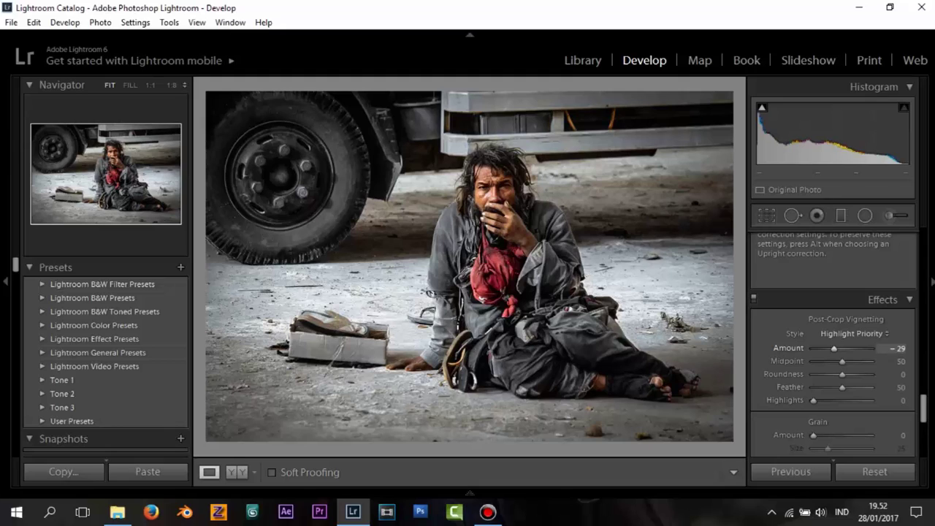
{"action": "scroll", "coordinate": [833, 343], "scroll_direction": "down", "scroll_amount": 3}
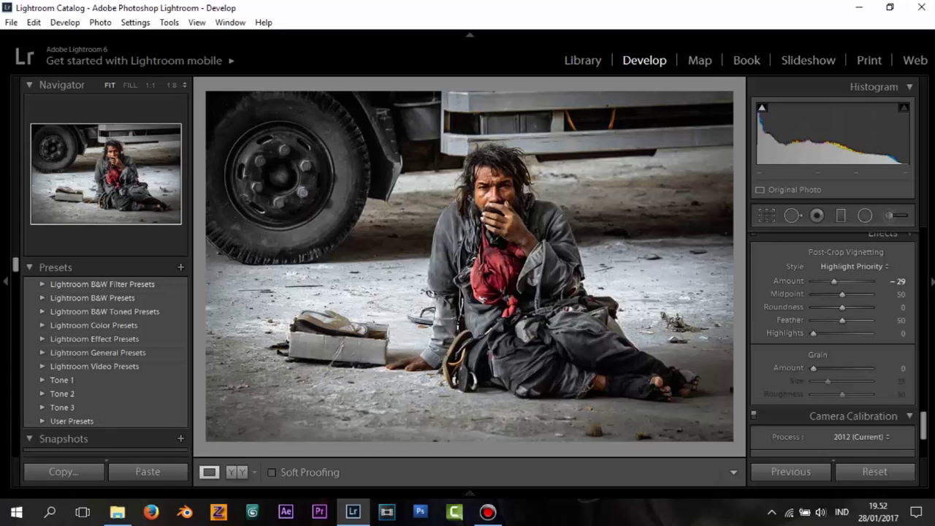
{"action": "scroll", "coordinate": [833, 344], "scroll_direction": "down", "scroll_amount": 3}
Step: Scroll through the Develop panels to review the applied settings
{"action": "scroll", "coordinate": [833, 344], "scroll_direction": "up", "scroll_amount": 5}
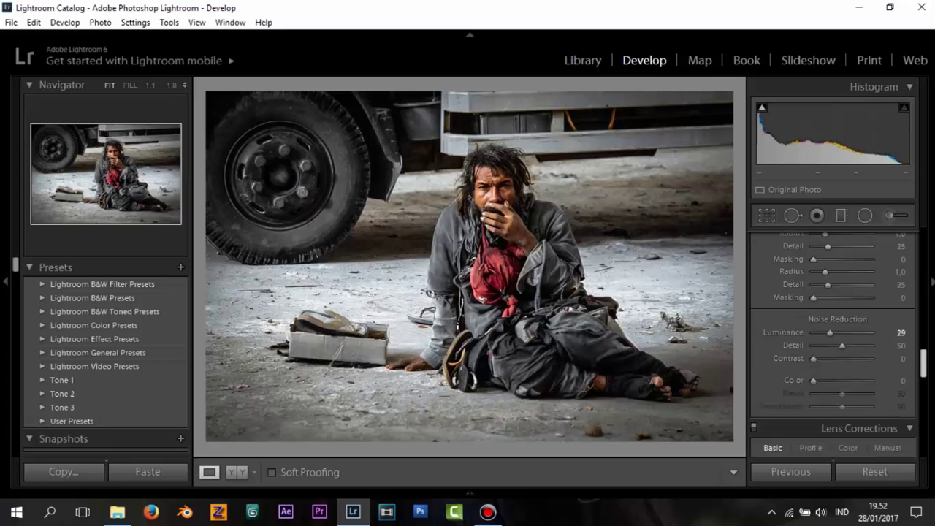
{"action": "scroll", "coordinate": [833, 343], "scroll_direction": "up", "scroll_amount": 10}
{"action": "scroll", "coordinate": [833, 344], "scroll_direction": "up", "scroll_amount": 3}
{"action": "scroll", "coordinate": [833, 344], "scroll_direction": "up", "scroll_amount": 1}
{"action": "scroll", "coordinate": [833, 344], "scroll_direction": "down", "scroll_amount": 2}
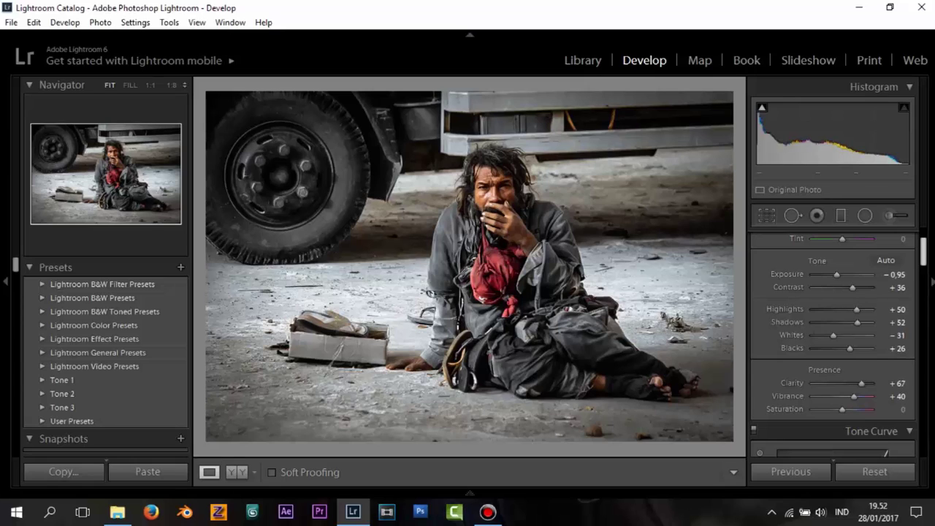
{"action": "scroll", "coordinate": [833, 343], "scroll_direction": "down", "scroll_amount": 2}
{"action": "scroll", "coordinate": [833, 343], "scroll_direction": "down", "scroll_amount": 2}
{"action": "scroll", "coordinate": [833, 344], "scroll_direction": "down", "scroll_amount": 2}
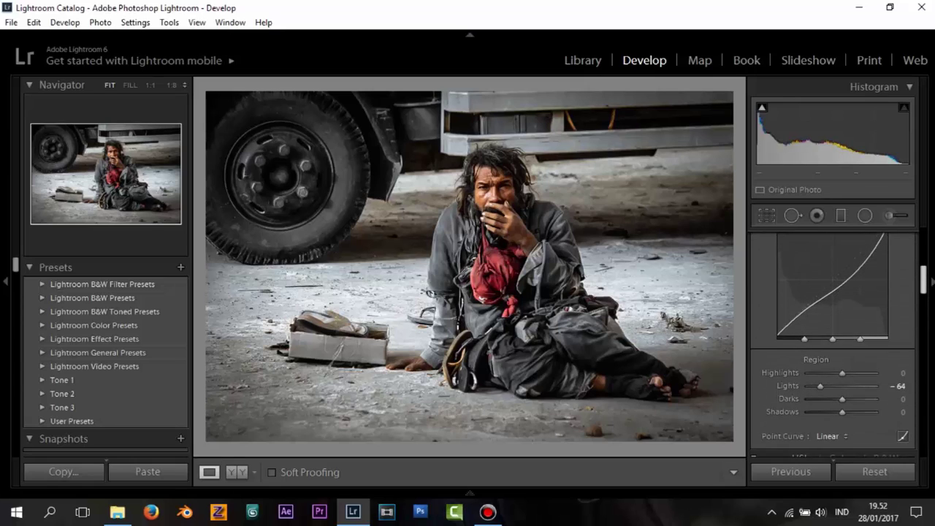
{"action": "scroll", "coordinate": [833, 343], "scroll_direction": "up", "scroll_amount": 1}
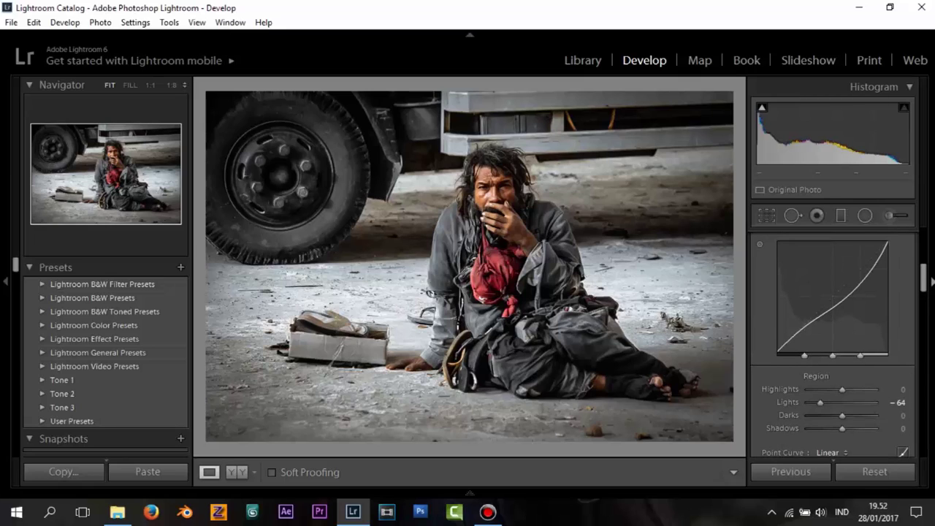
{"action": "scroll", "coordinate": [834, 343], "scroll_direction": "down", "scroll_amount": 2}
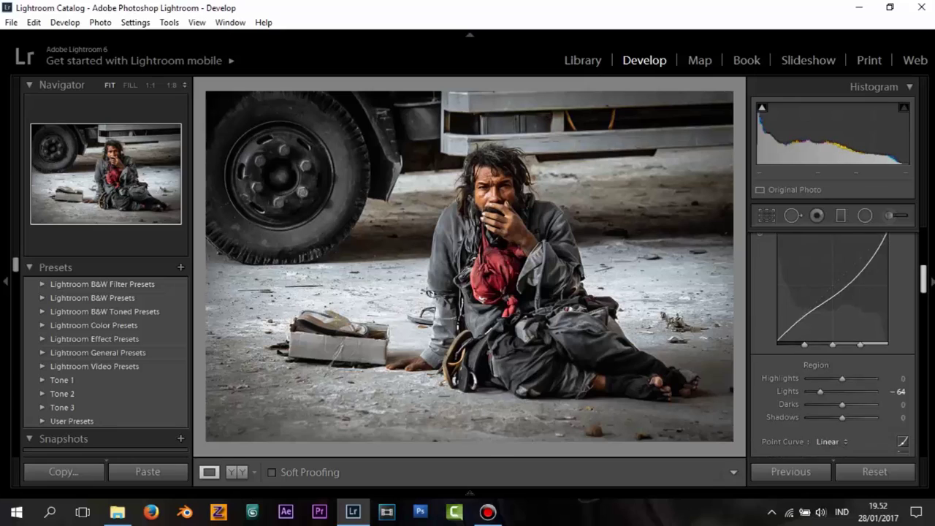
{"action": "scroll", "coordinate": [833, 344], "scroll_direction": "down", "scroll_amount": 2}
{"action": "scroll", "coordinate": [833, 343], "scroll_direction": "down", "scroll_amount": 2}
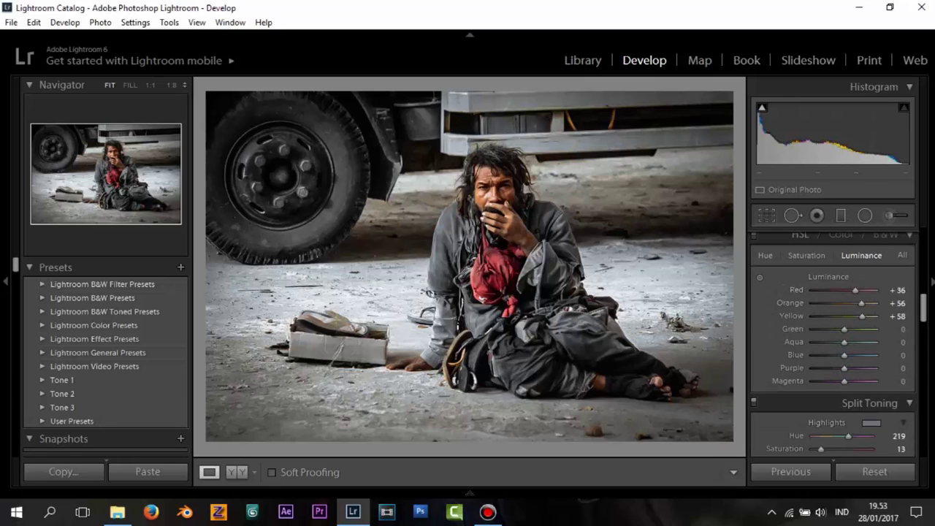
Step: Check the HSL Saturation values, then return to the Luminance values
{"action": "left_click", "coordinate": [806, 255]}
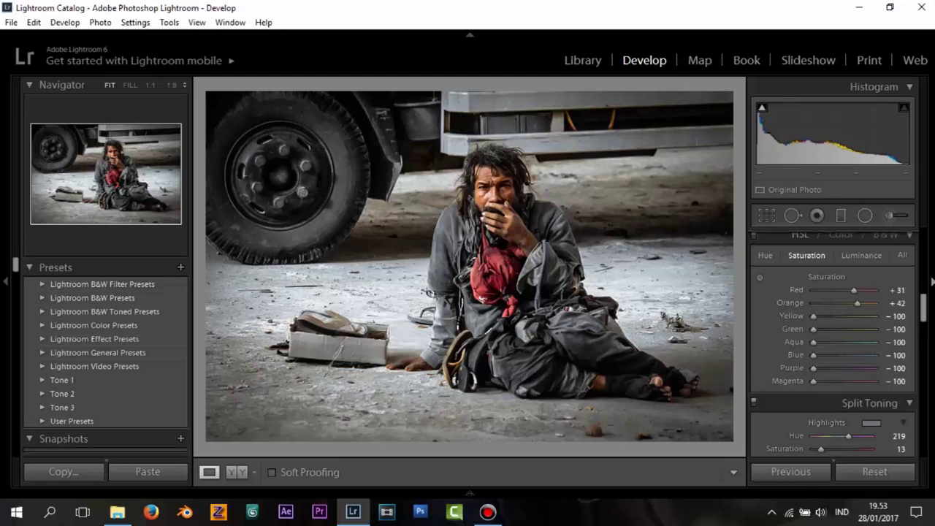
{"action": "left_click", "coordinate": [862, 255]}
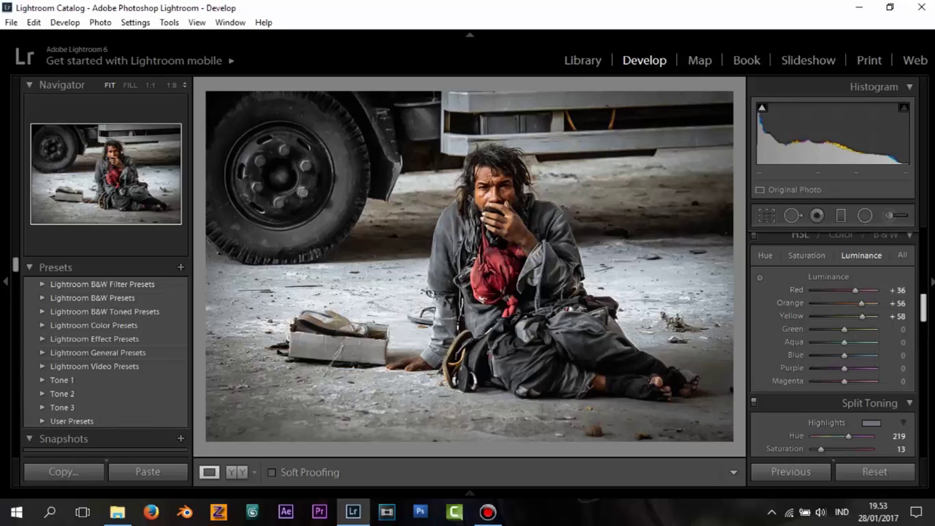
{"action": "left_click_drag", "start_coordinate": [924, 308], "coordinate": [924, 326]}
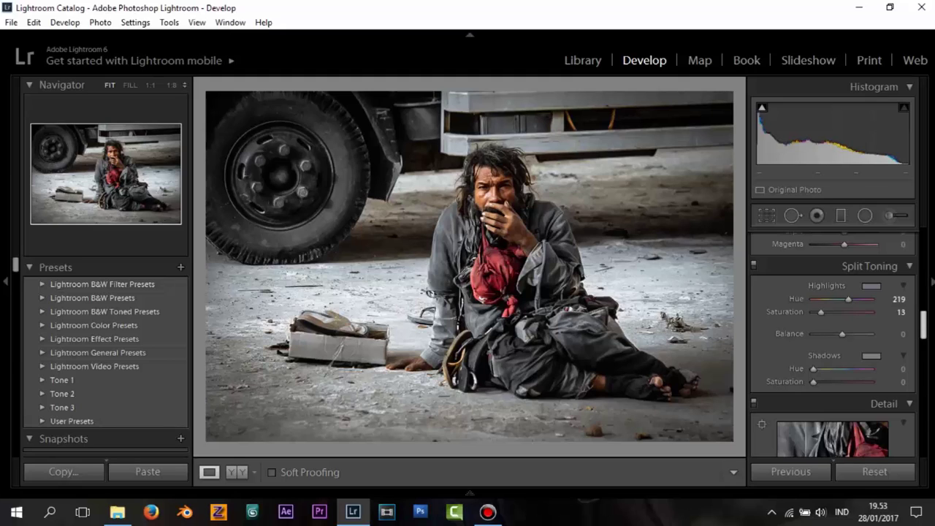
Step: Expand the Camera Calibration panel and bring up the File menu
{"action": "scroll", "coordinate": [924, 329], "scroll_direction": "down", "scroll_amount": 5}
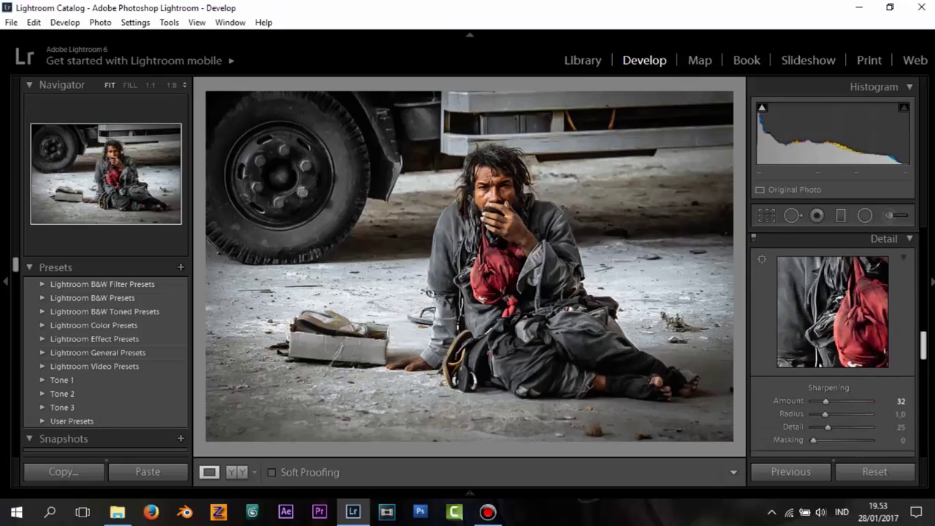
{"action": "scroll", "coordinate": [924, 329], "scroll_direction": "down", "scroll_amount": 1}
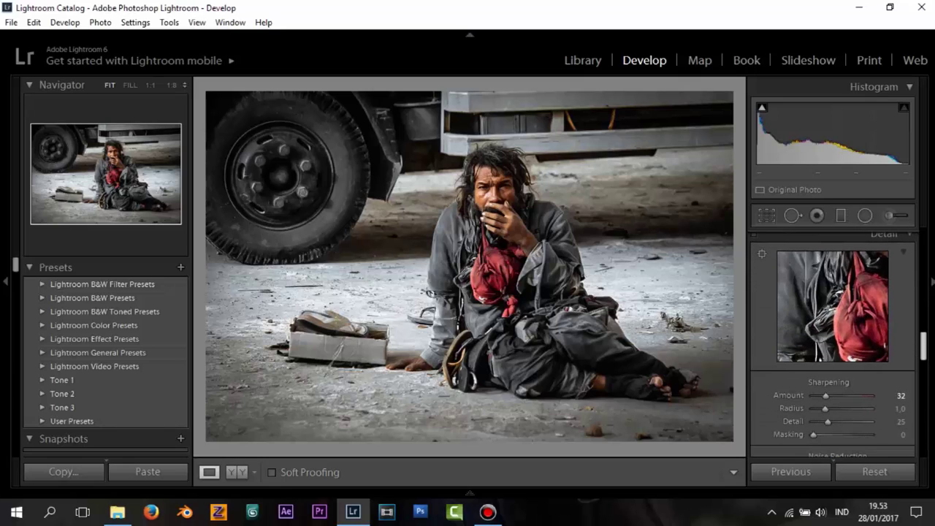
{"action": "scroll", "coordinate": [839, 343], "scroll_direction": "down", "scroll_amount": 3}
{"action": "scroll", "coordinate": [839, 344], "scroll_direction": "down", "scroll_amount": 2}
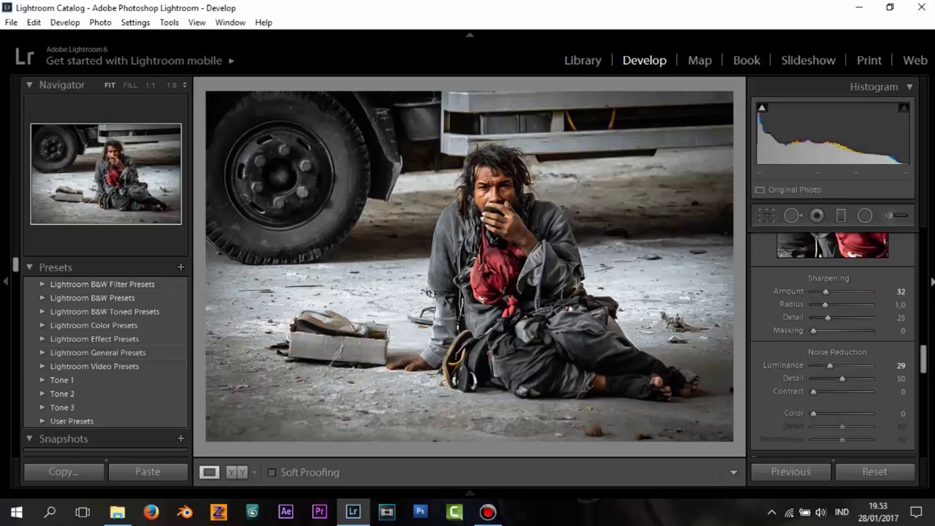
{"action": "scroll", "coordinate": [833, 343], "scroll_direction": "down", "scroll_amount": 1}
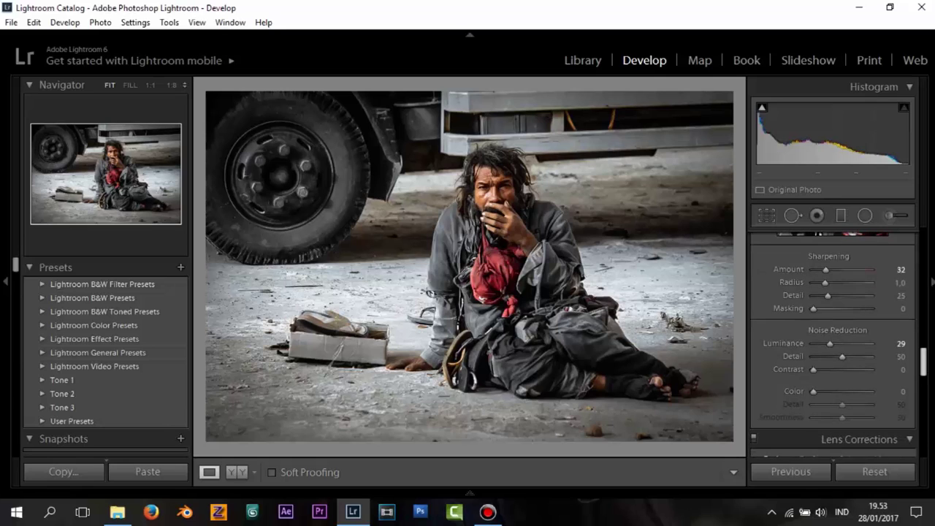
{"action": "scroll", "coordinate": [833, 344], "scroll_direction": "down", "scroll_amount": 1}
{"action": "scroll", "coordinate": [834, 343], "scroll_direction": "down", "scroll_amount": 1}
{"action": "scroll", "coordinate": [833, 344], "scroll_direction": "down", "scroll_amount": 1}
{"action": "scroll", "coordinate": [833, 343], "scroll_direction": "down", "scroll_amount": 1}
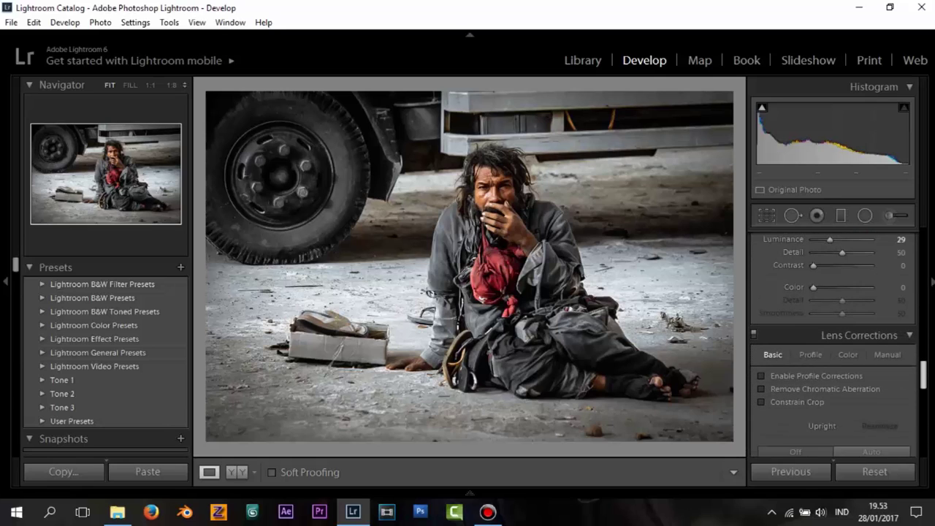
{"action": "scroll", "coordinate": [833, 343], "scroll_direction": "down", "scroll_amount": 1}
{"action": "scroll", "coordinate": [833, 343], "scroll_direction": "down", "scroll_amount": 1}
{"action": "scroll", "coordinate": [833, 343], "scroll_direction": "down", "scroll_amount": 1}
{"action": "scroll", "coordinate": [833, 344], "scroll_direction": "down", "scroll_amount": 1}
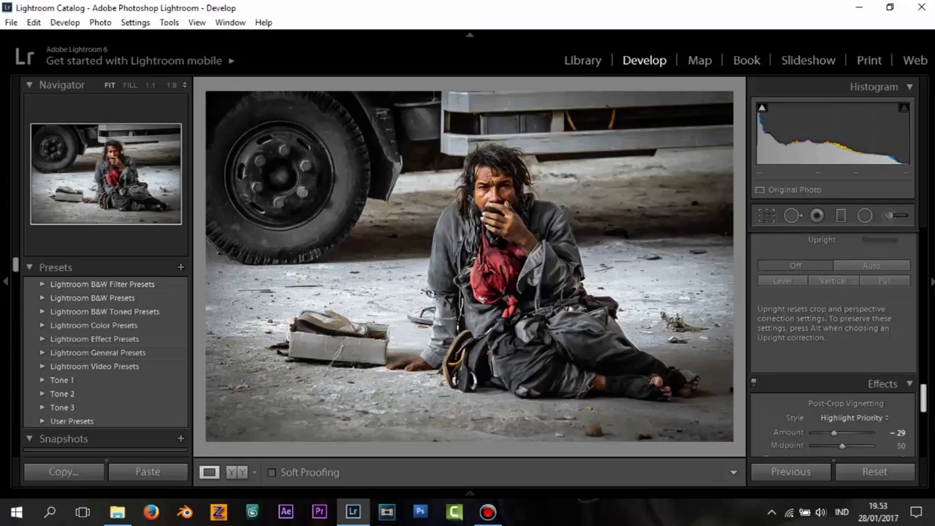
{"action": "scroll", "coordinate": [833, 344], "scroll_direction": "down", "scroll_amount": 1}
{"action": "scroll", "coordinate": [833, 344], "scroll_direction": "down", "scroll_amount": 1}
{"action": "scroll", "coordinate": [833, 344], "scroll_direction": "down", "scroll_amount": 1}
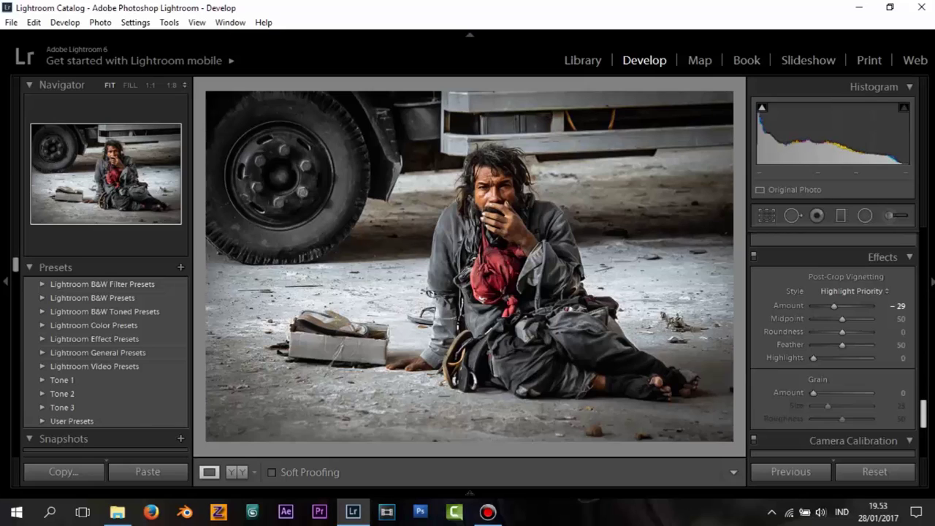
{"action": "left_click", "coordinate": [854, 441]}
{"action": "scroll", "coordinate": [834, 343], "scroll_direction": "down", "scroll_amount": 3}
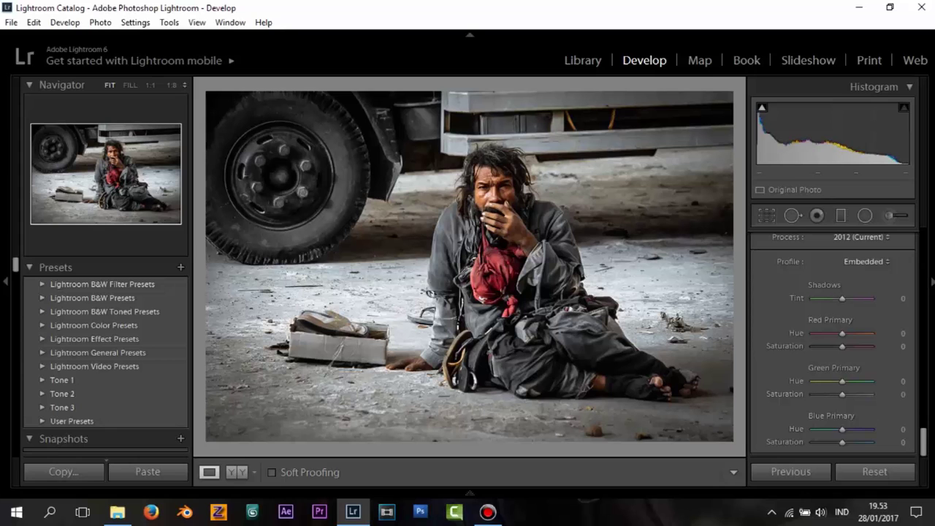
{"action": "left_click", "coordinate": [11, 22]}
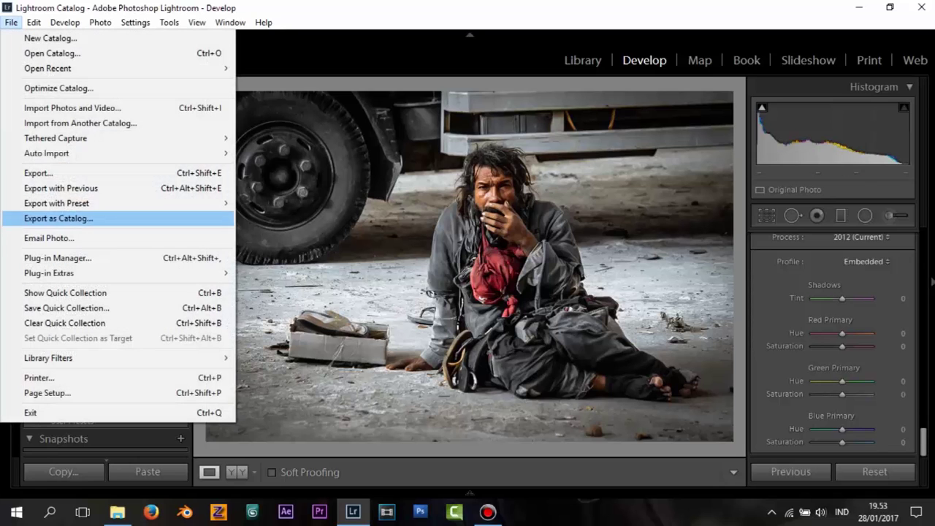
Step: Export the edited street photo to E:\Foto\Untitled Export using the Hard Drive settings
{"action": "key", "text": "Return"}
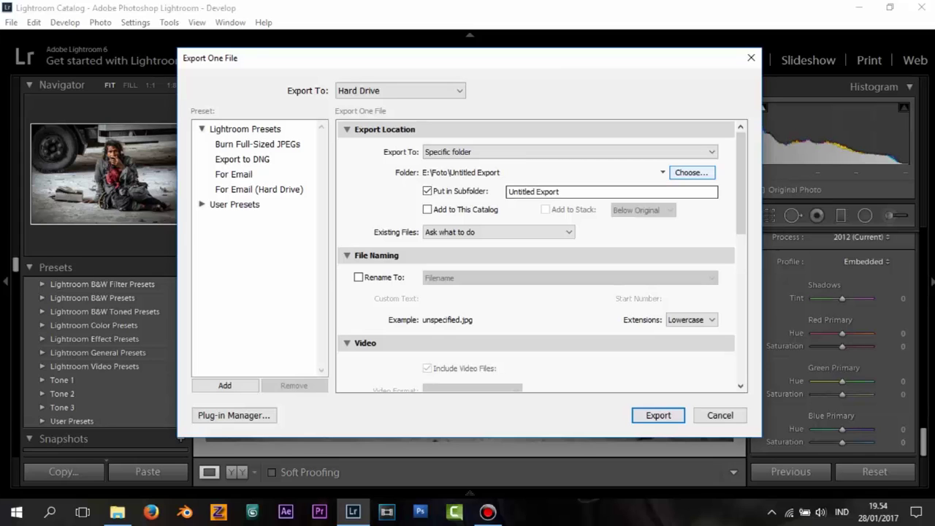
{"action": "key", "text": "Return"}
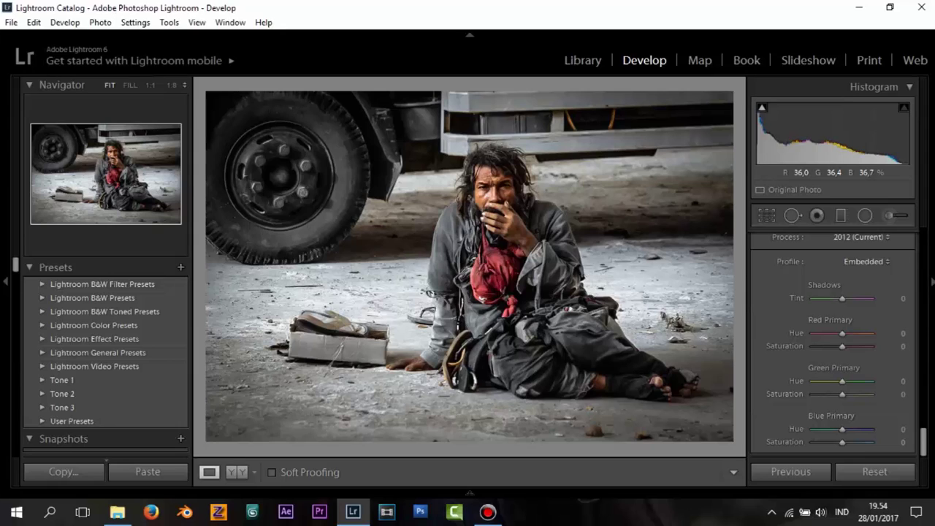
Step: Return to the Library grid, deselect the street photo, and minimize Lightroom to the desktop
{"action": "key", "text": "g"}
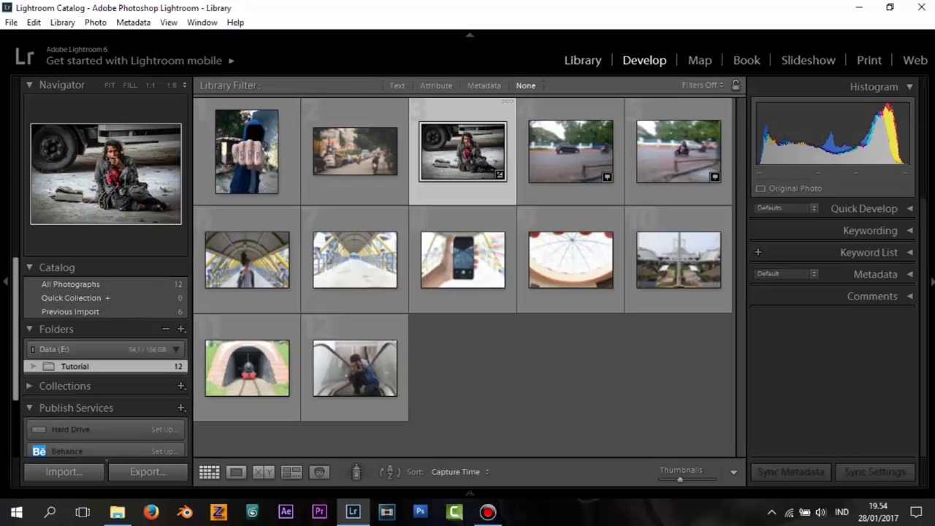
{"action": "key", "text": "ctrl+d"}
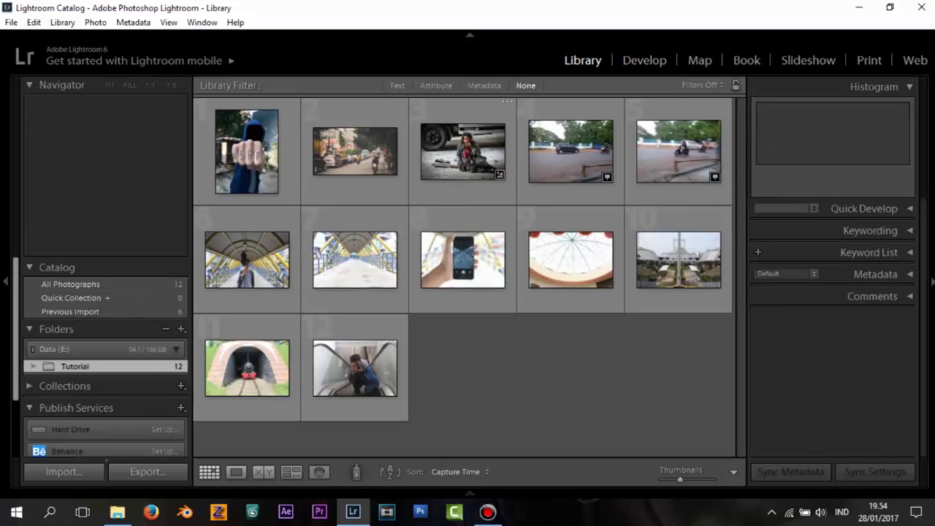
{"action": "left_click", "coordinate": [860, 7]}
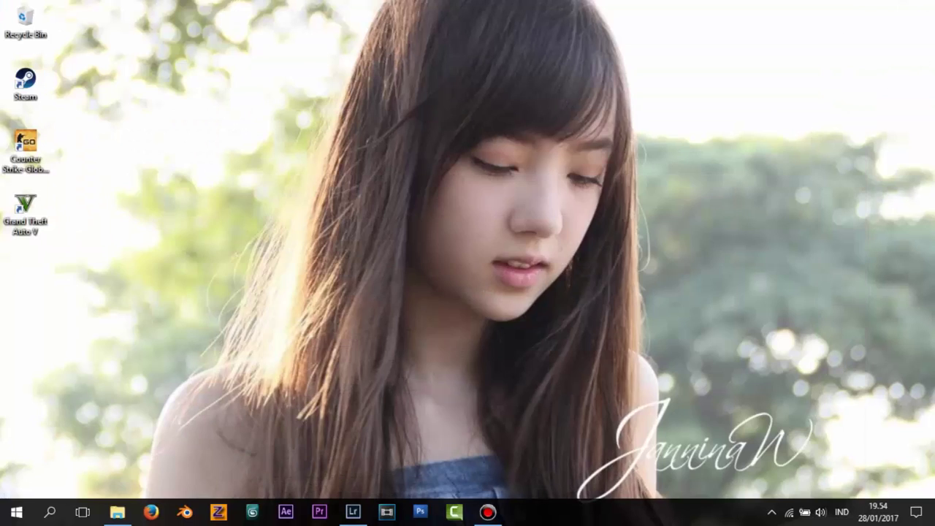